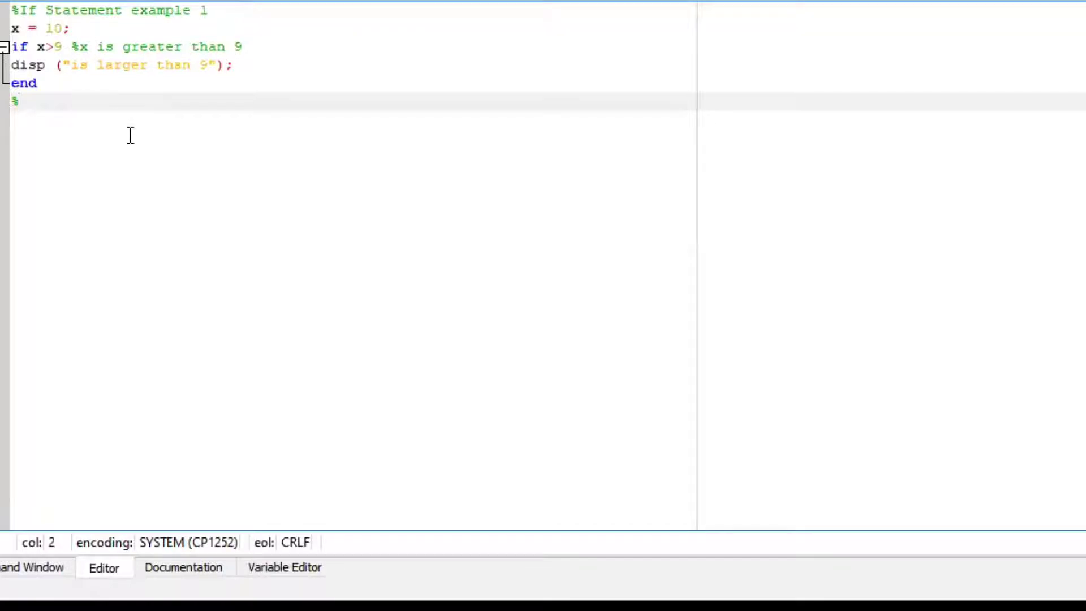
Walk through the x = 10 if-statement script, then view its 'is larger than 9' output
click(87, 30)
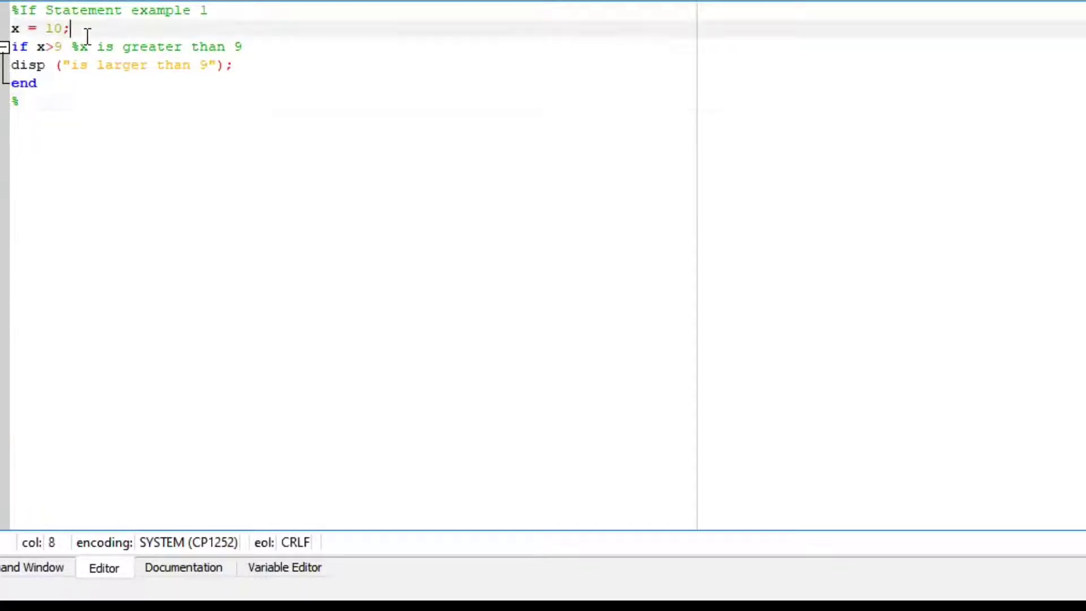
click(281, 49)
click(272, 68)
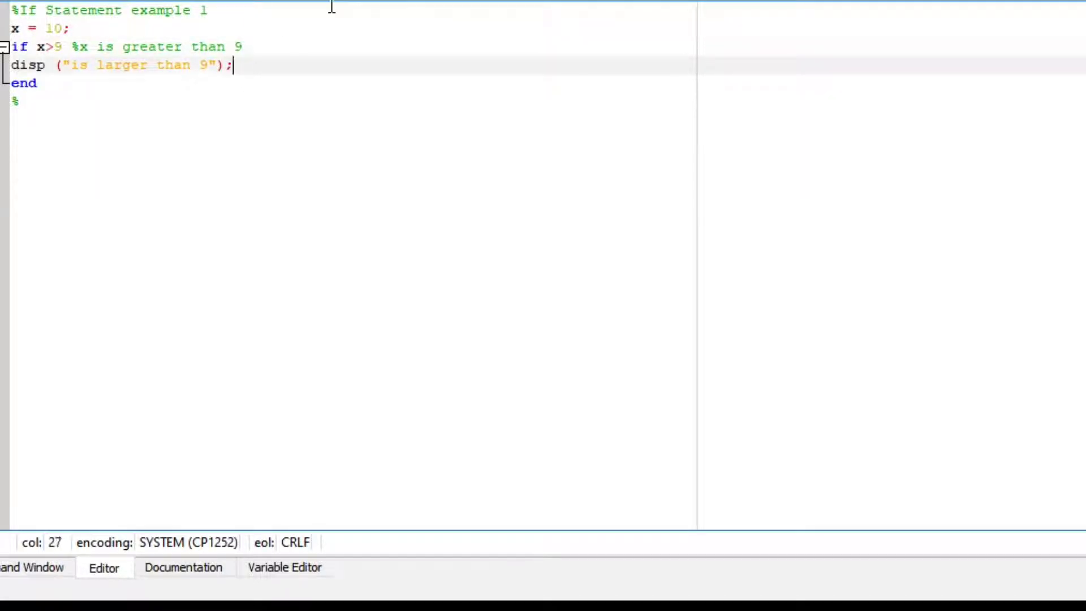
click(43, 567)
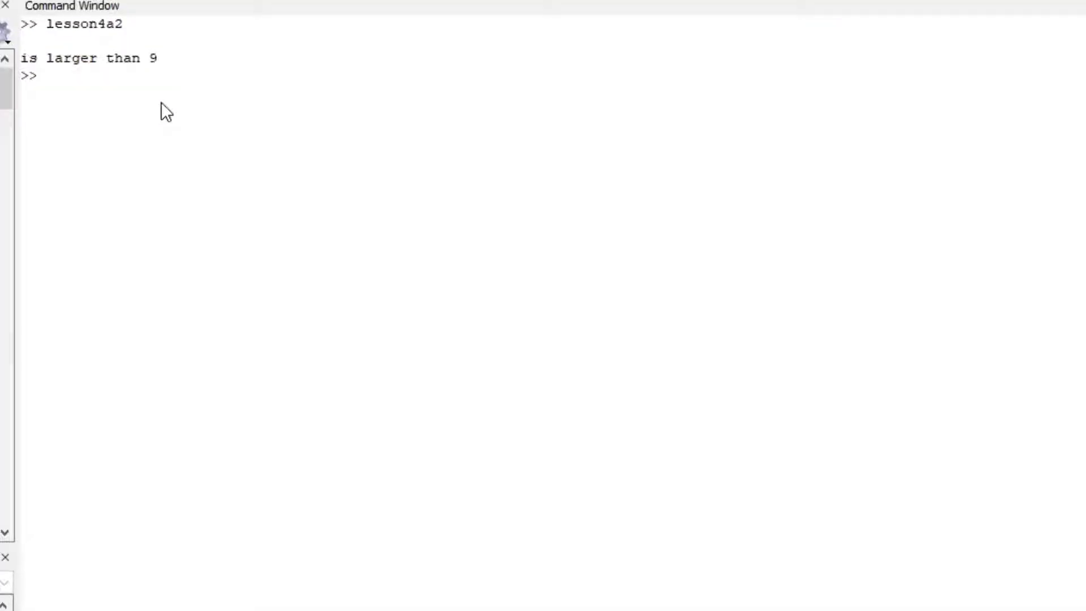
Walk through the elseif/else script: x = 10, the x > 20 and x > 2 branches, else, and end
click(109, 592)
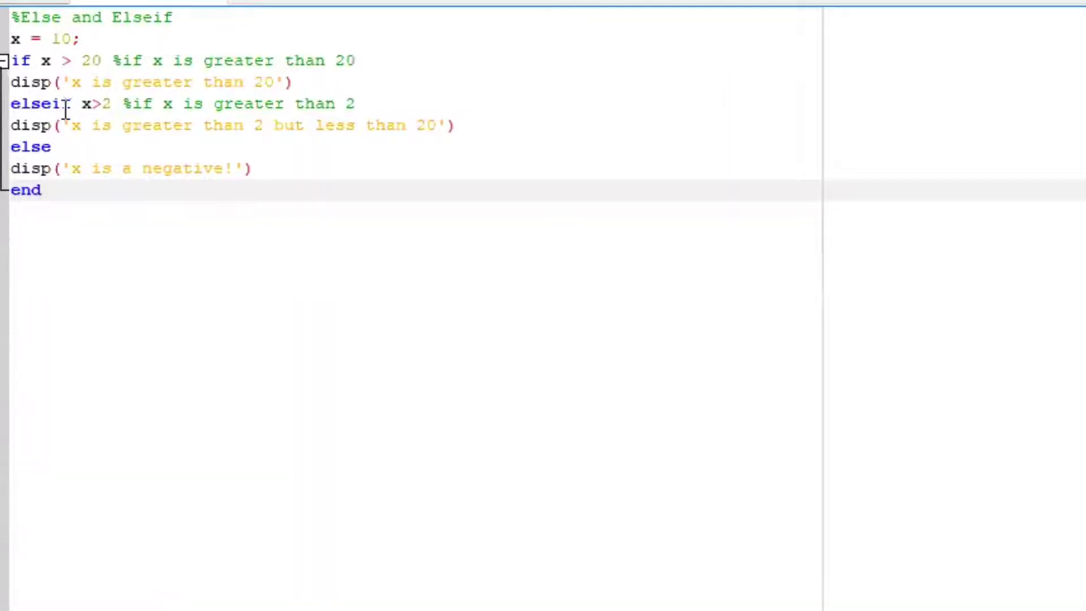
click(85, 39)
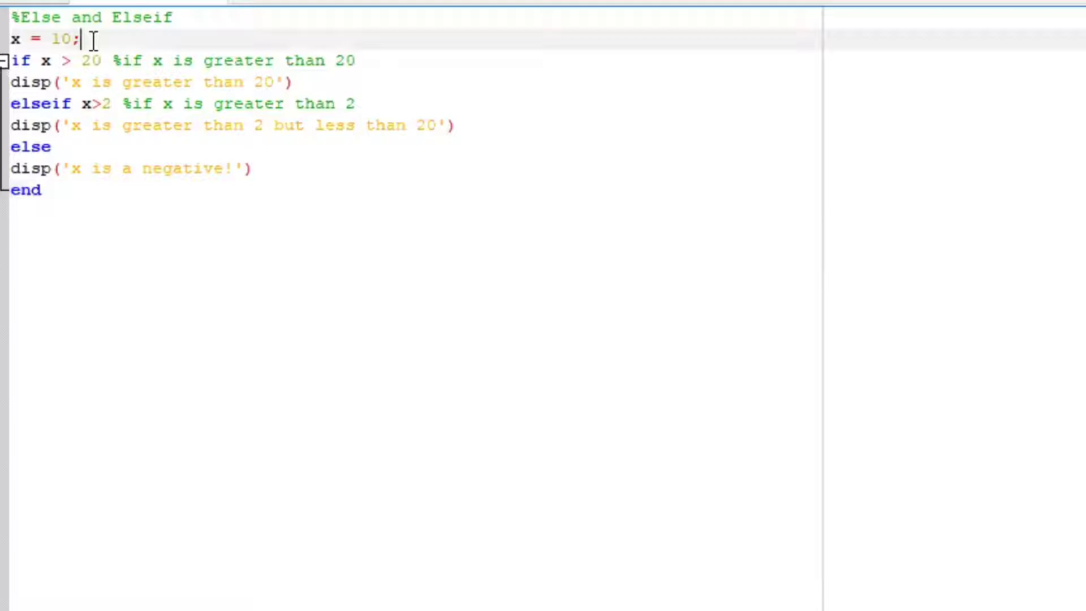
click(426, 62)
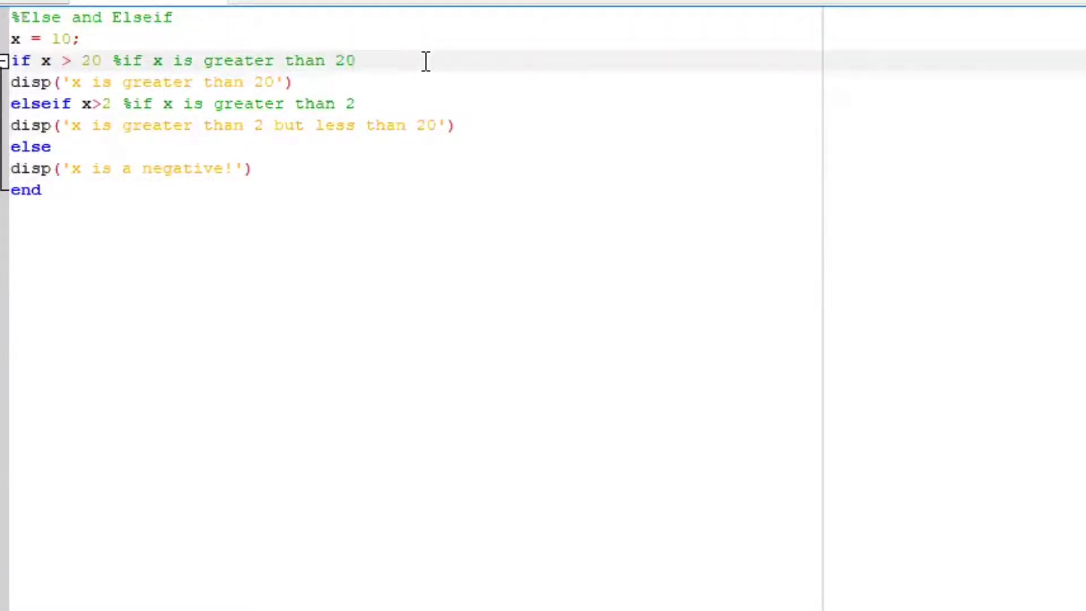
click(436, 104)
click(428, 81)
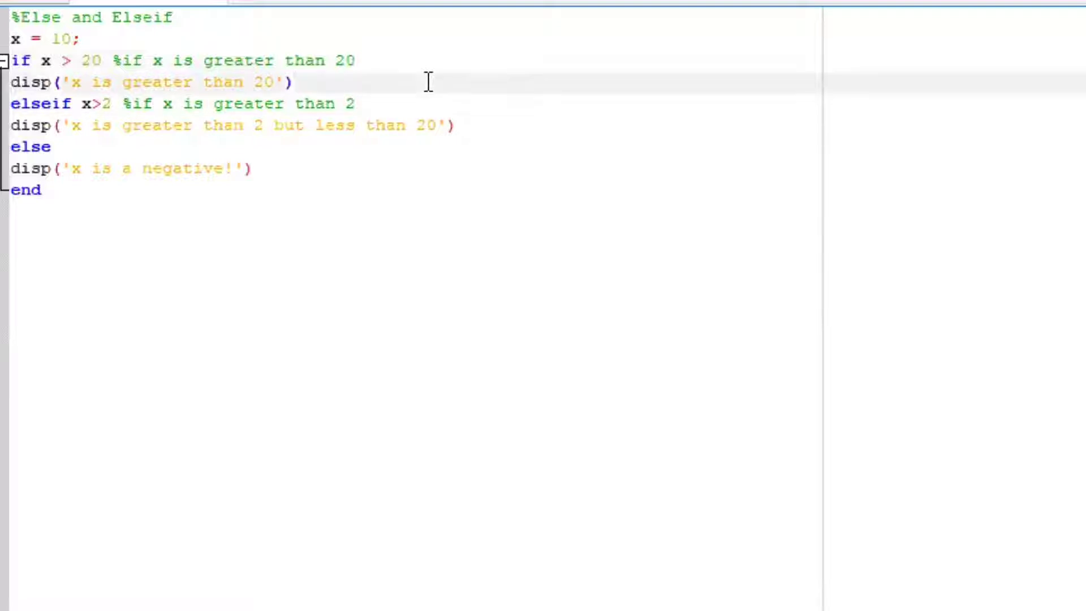
click(438, 103)
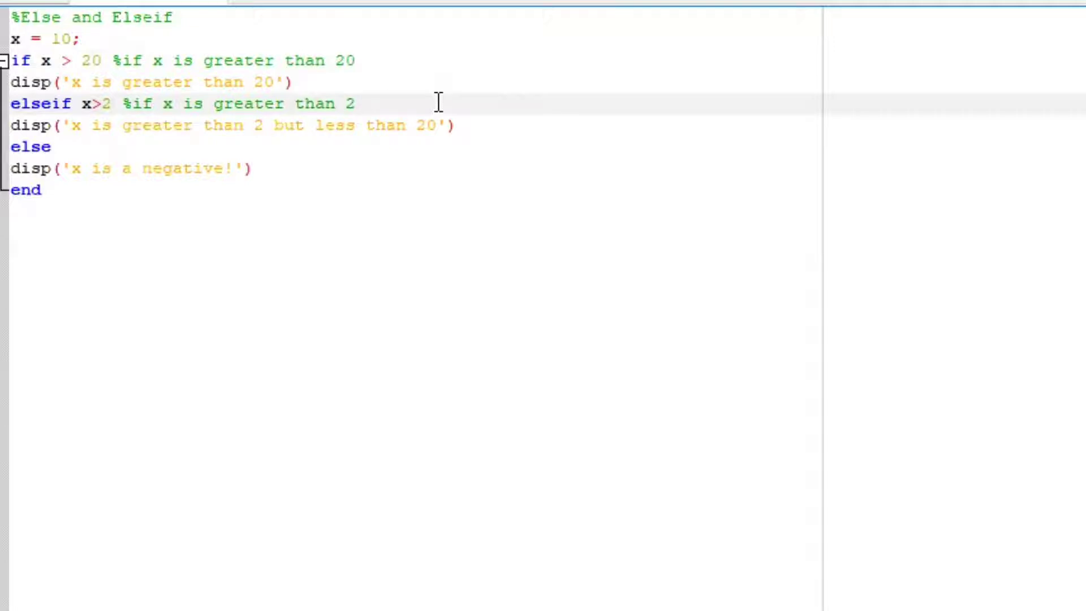
click(458, 125)
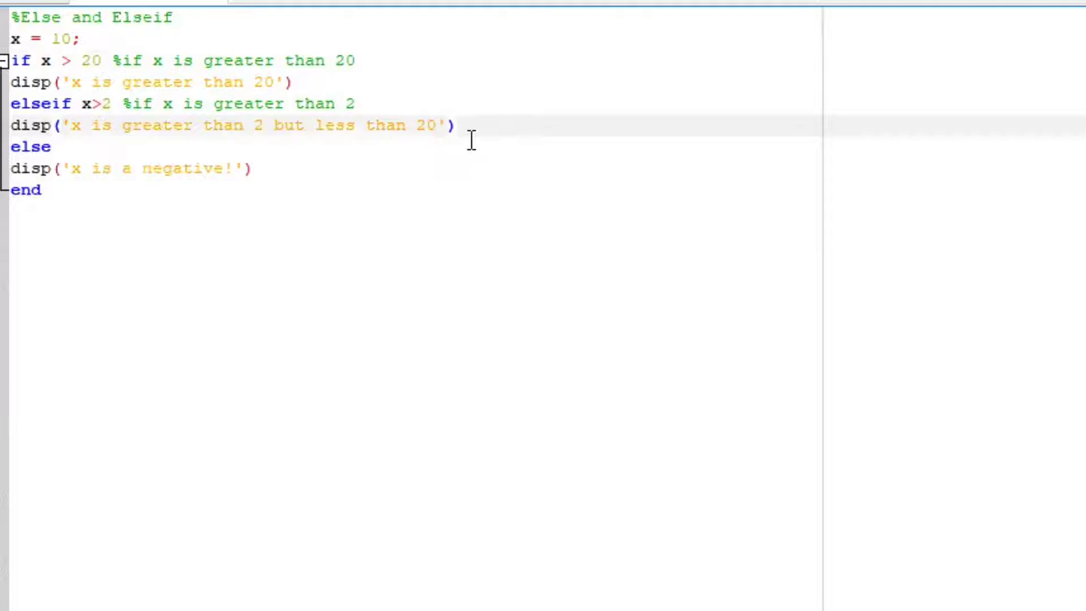
click(470, 144)
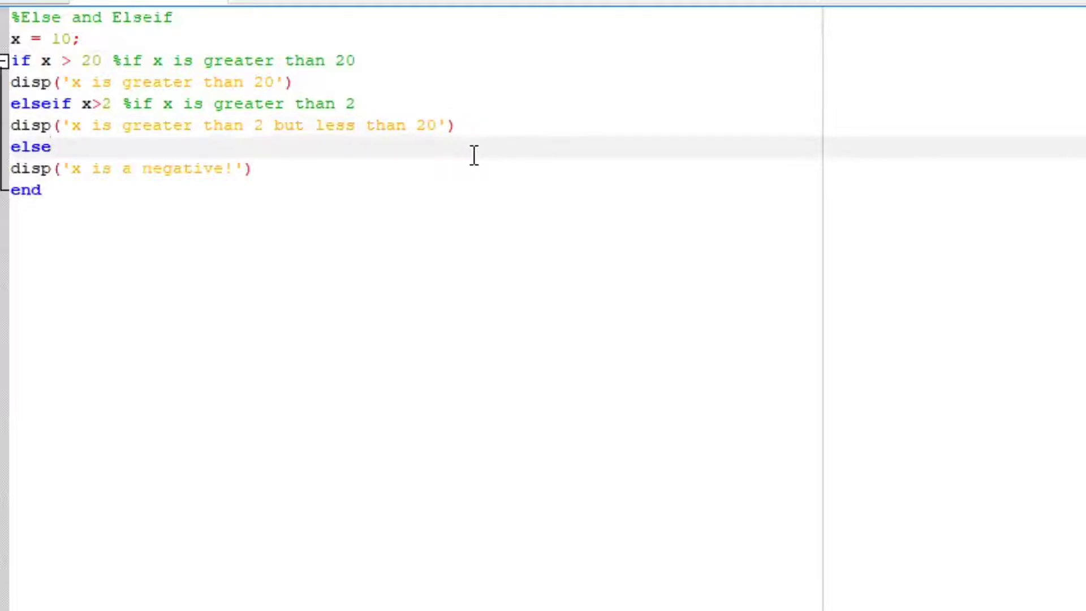
click(472, 168)
click(463, 188)
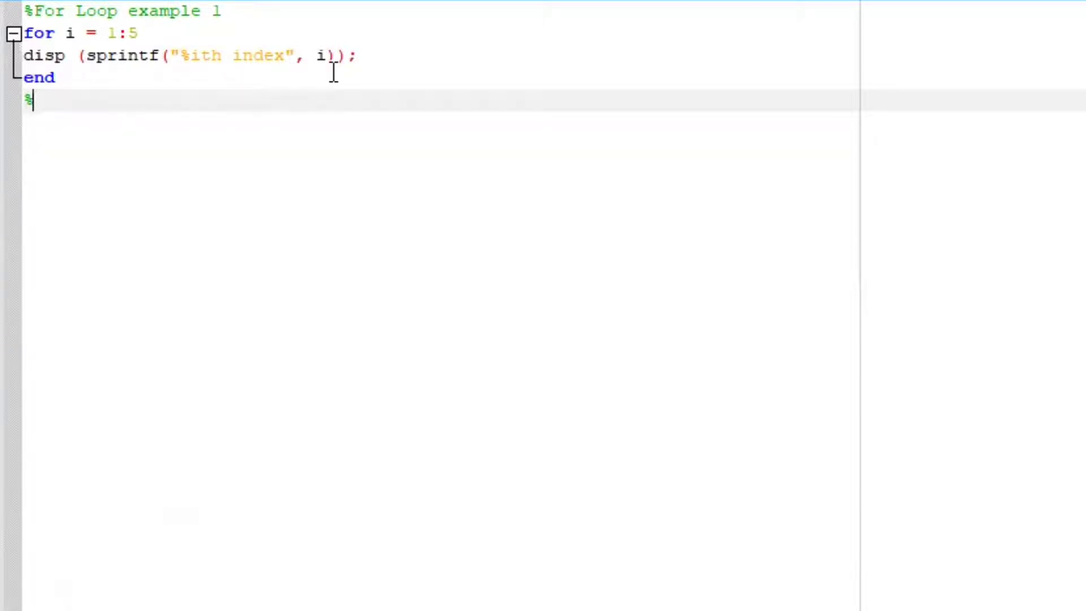
Highlight the sprintf call inside the for-loop's disp line
drag(360, 55, 24, 55)
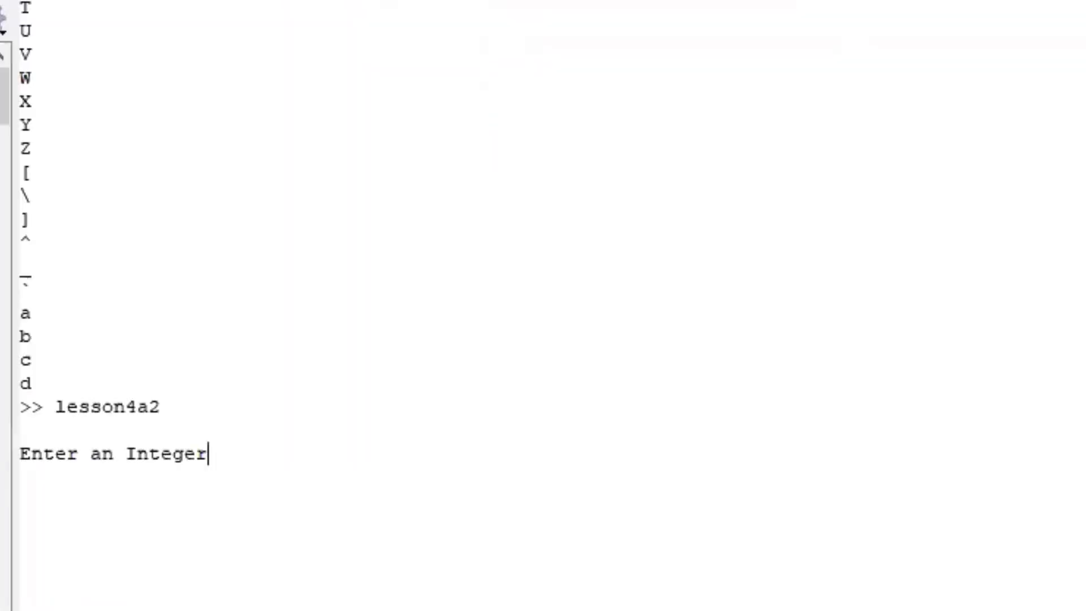
text(5)
Submit 5 at the 'Enter an Integer' prompt
key(Return)
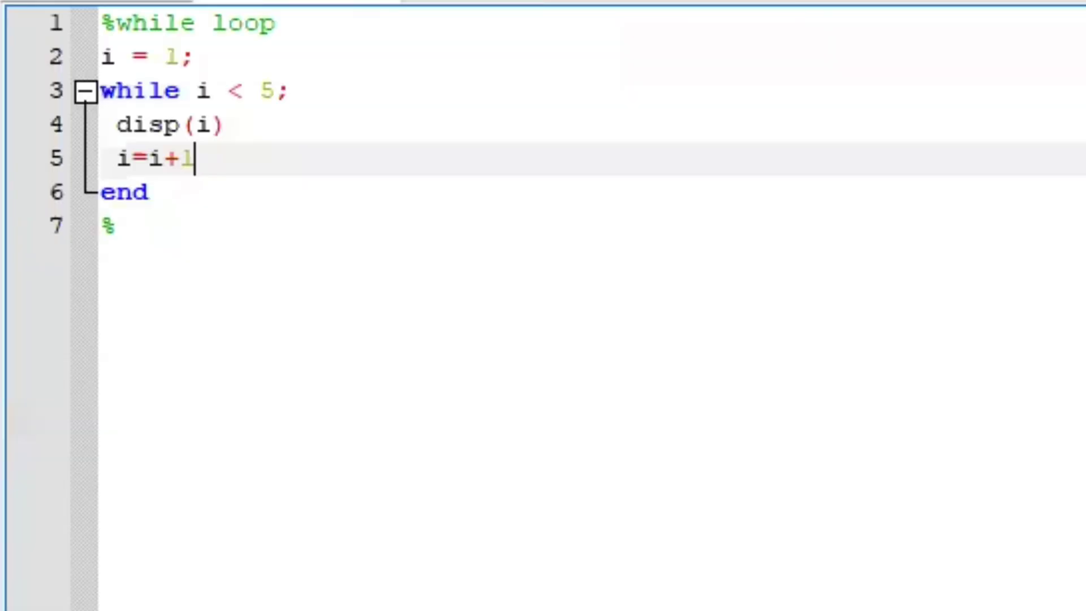
text(;)
Place the cursor at the end of the disp(i) line for a semicolon
click(343, 119)
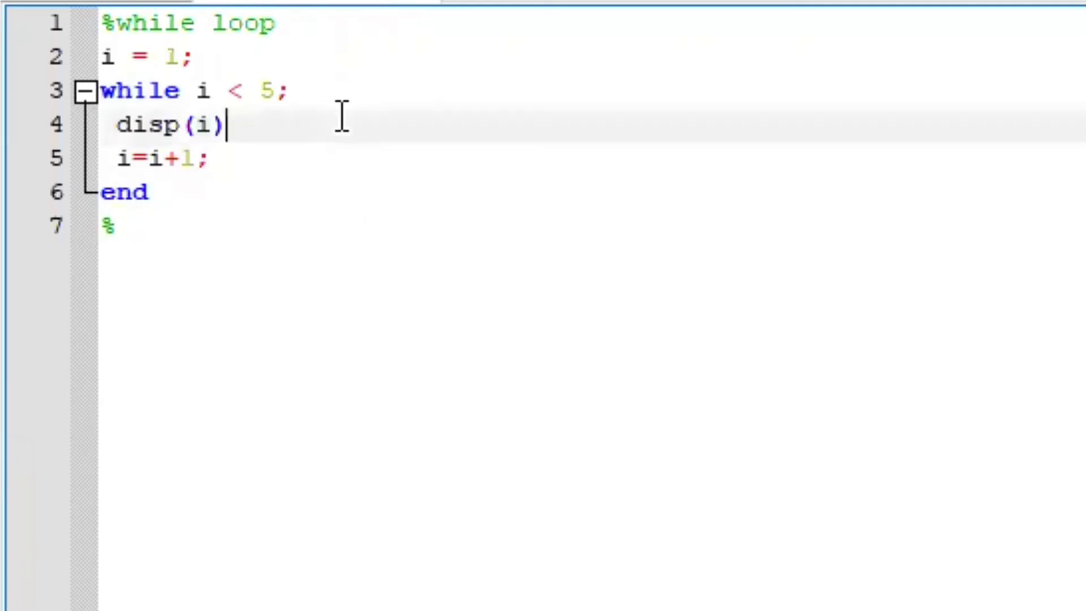
text(;)
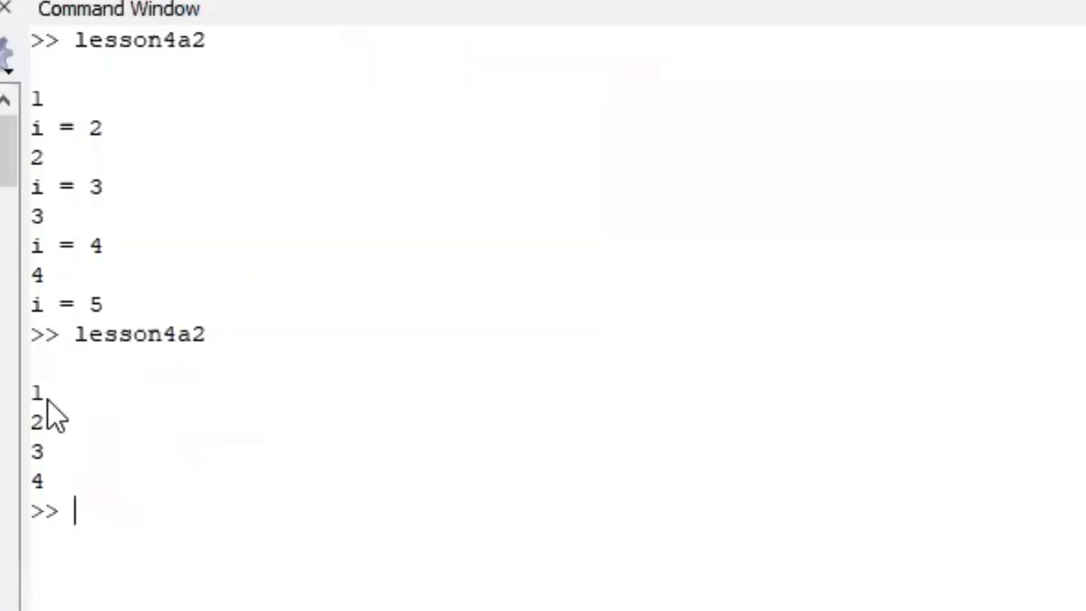